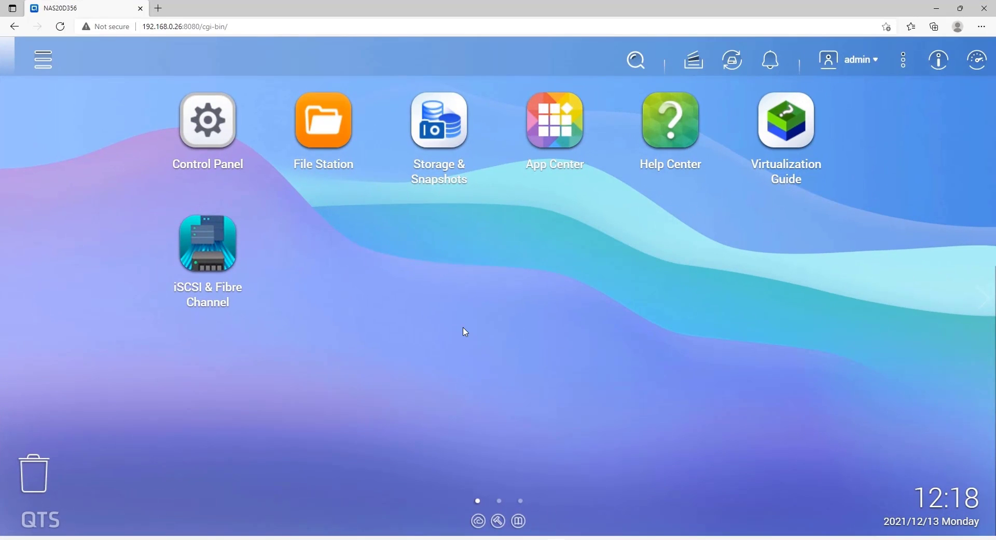
- Enable the Web Server on port 80 in Control Panel, apply it, and close Control Panel
left_click(217, 139)
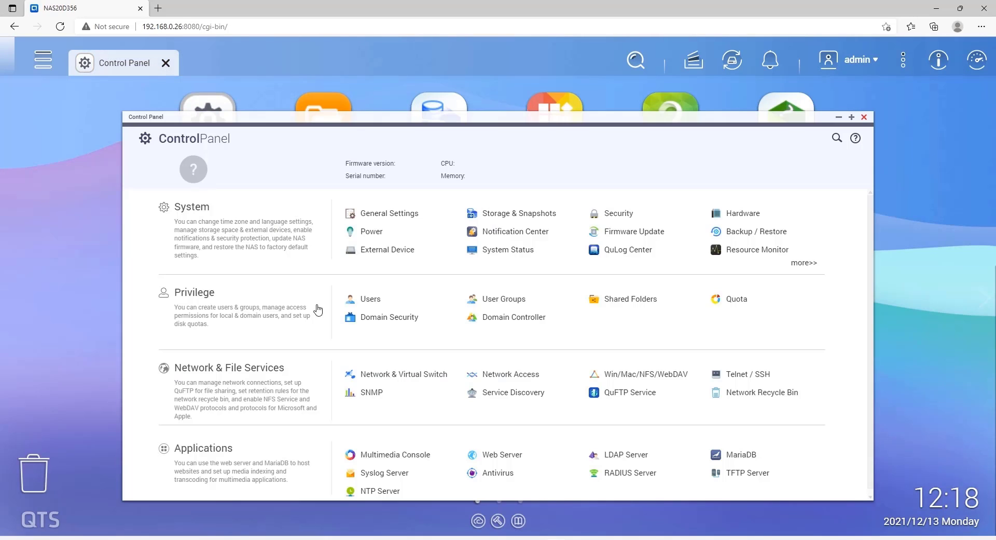
left_click(494, 459)
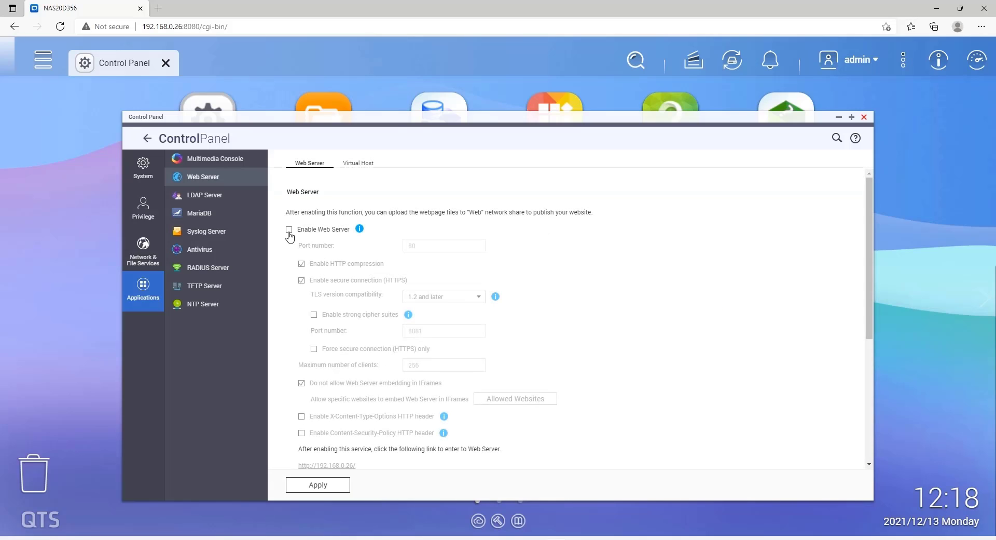
left_click(289, 230)
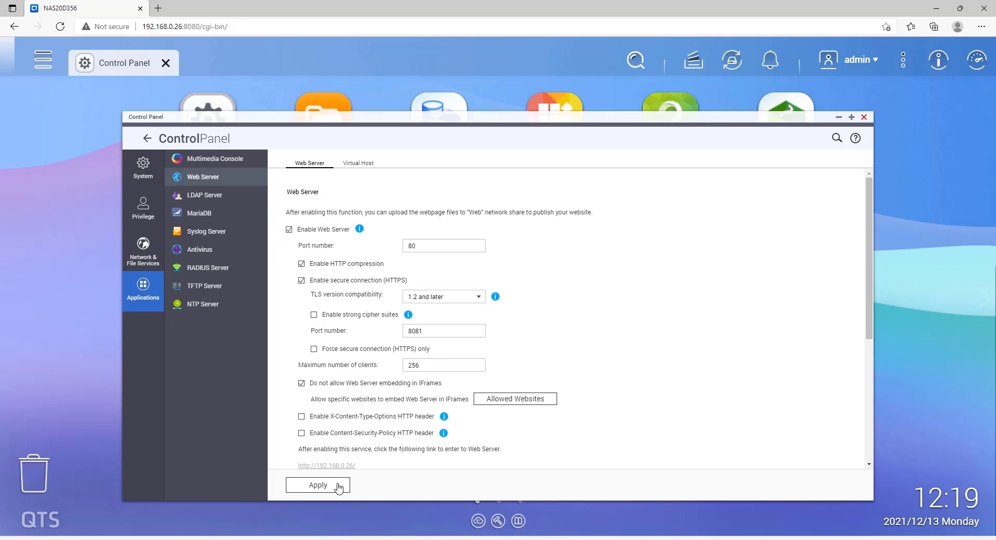
left_click(318, 484)
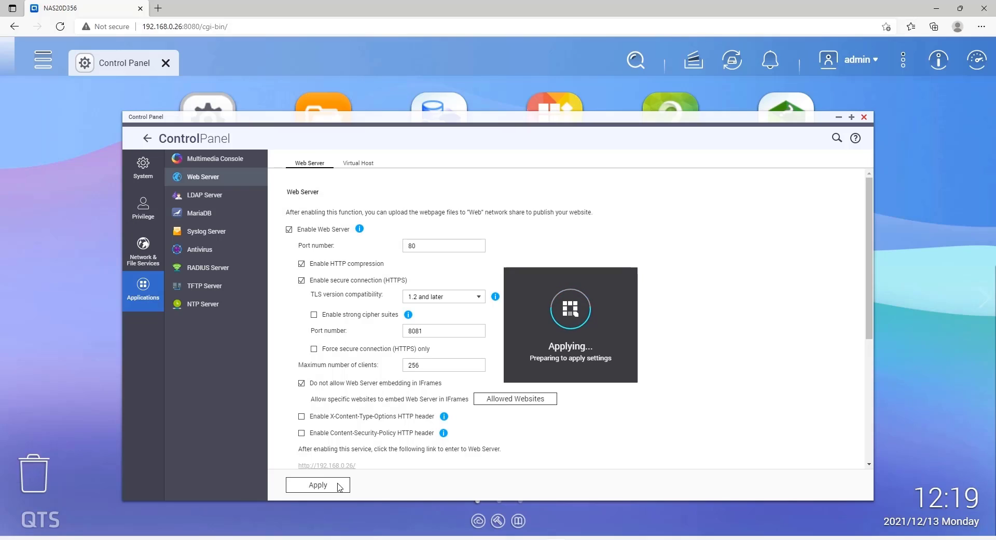
left_click(864, 118)
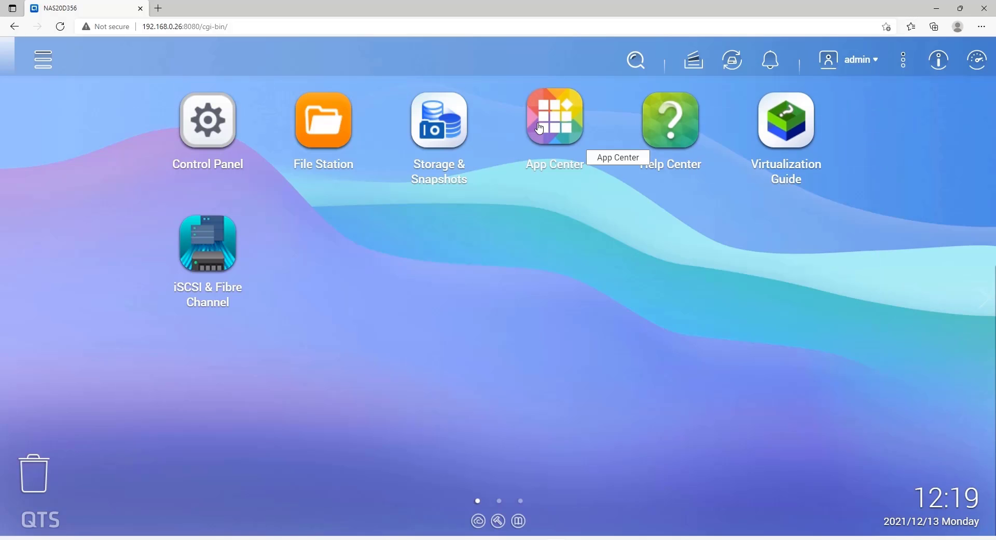
- Search the App Center for 'mariadb' and install MariaDB 10
left_click(576, 142)
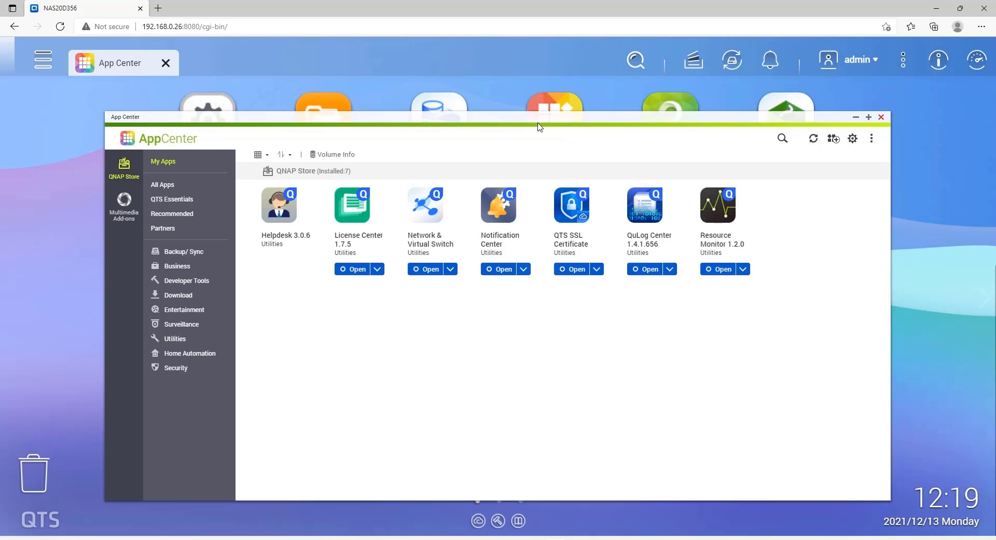
left_click(782, 139)
type("mariadb")
left_click(783, 140)
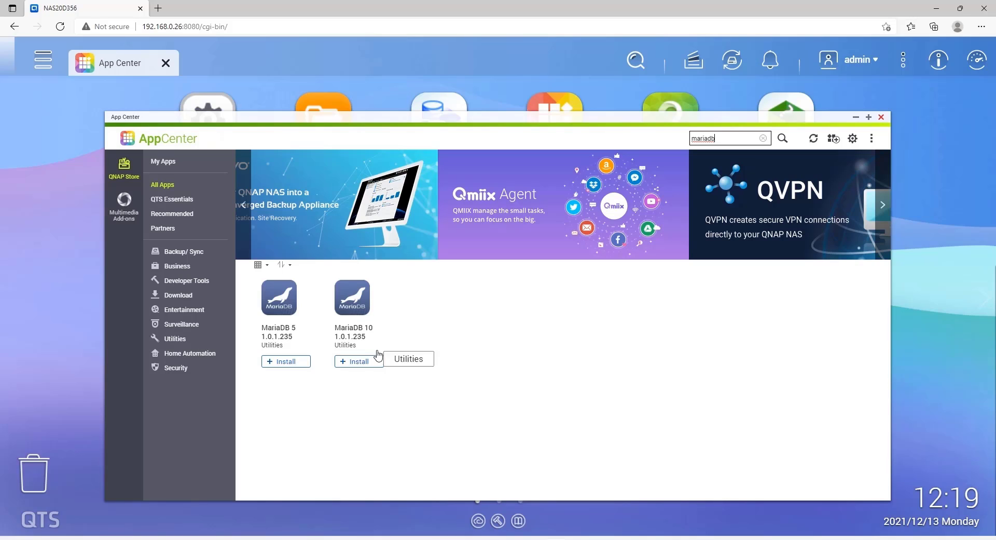
left_click(371, 360)
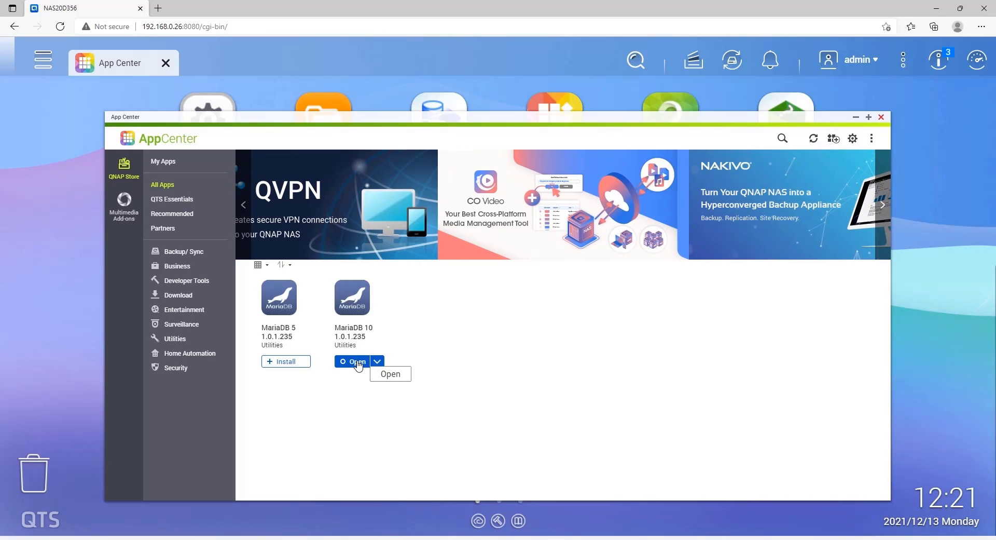
- Launch MariaDB 10 and start its setup wizard, choosing to create a new database
left_click(358, 364)
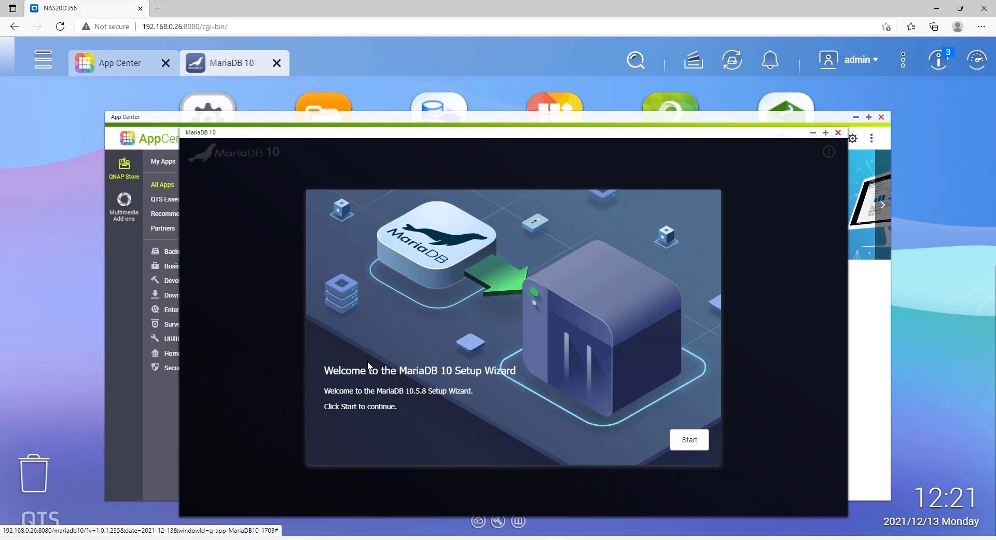
left_click(690, 441)
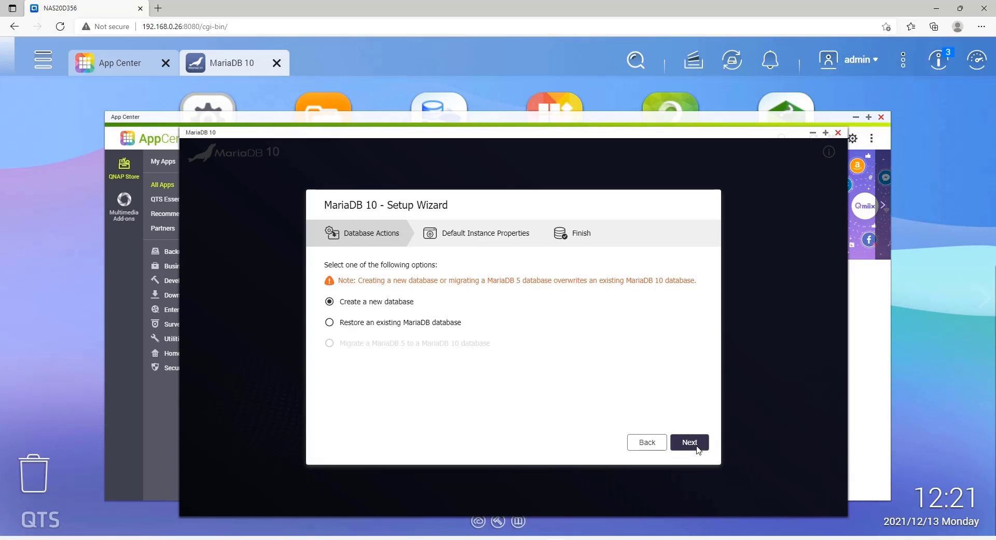
left_click(697, 448)
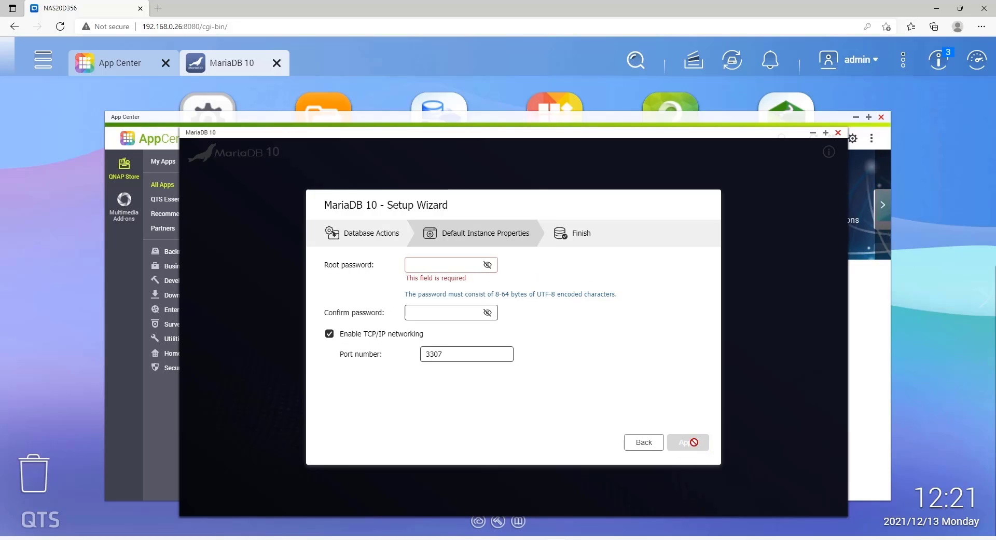
- Enter and confirm the root password, change the port from 3307 to 3306, and apply
left_click(432, 262)
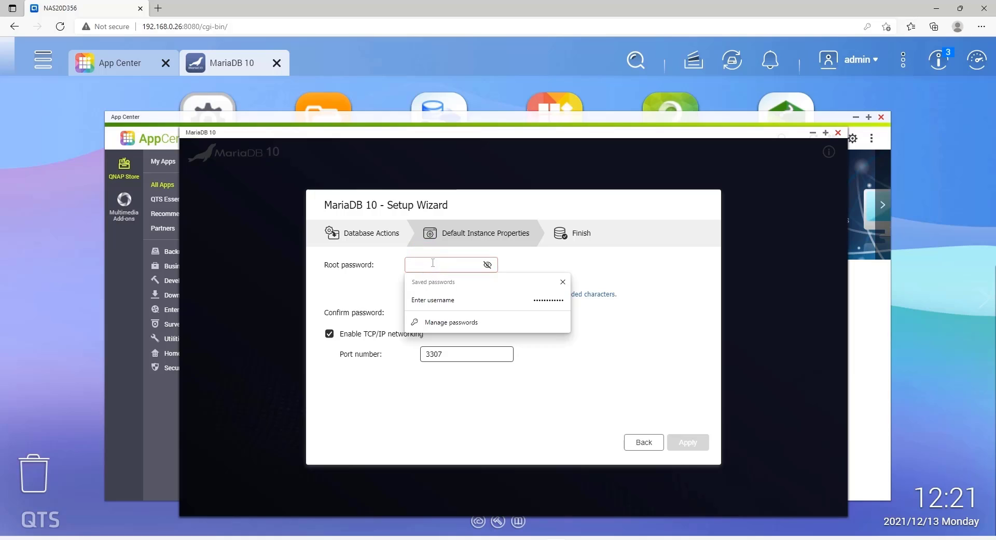
type("••••••••")
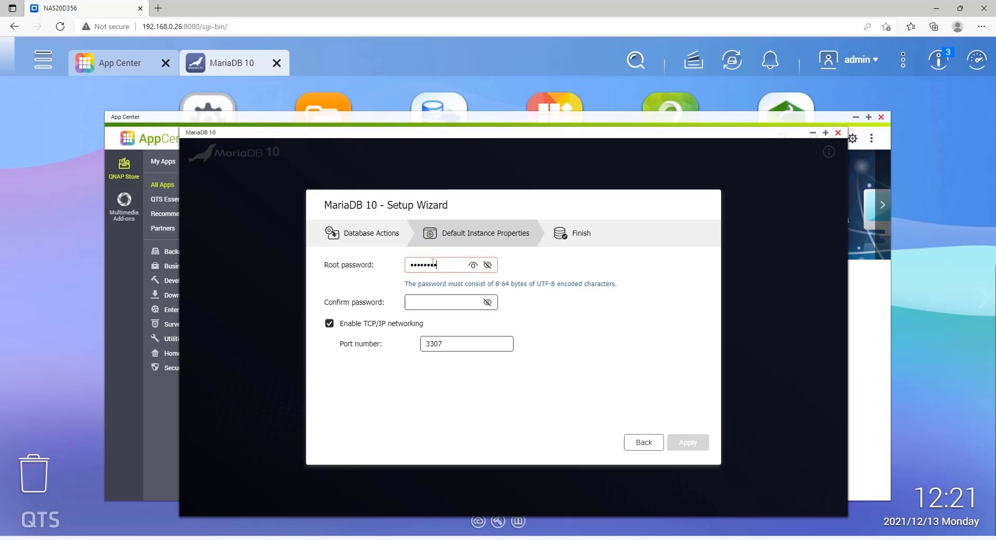
left_click(423, 304)
type("••••••")
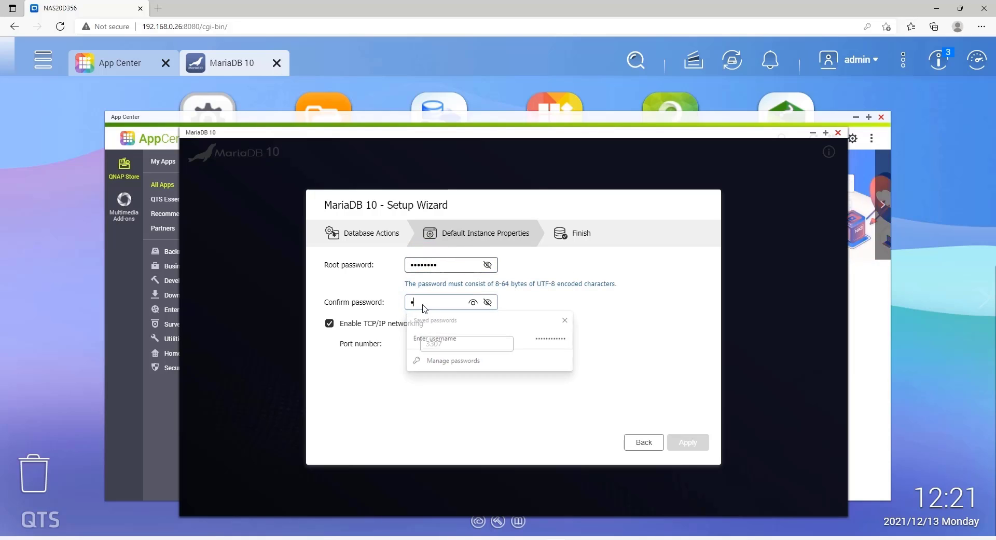
type("••")
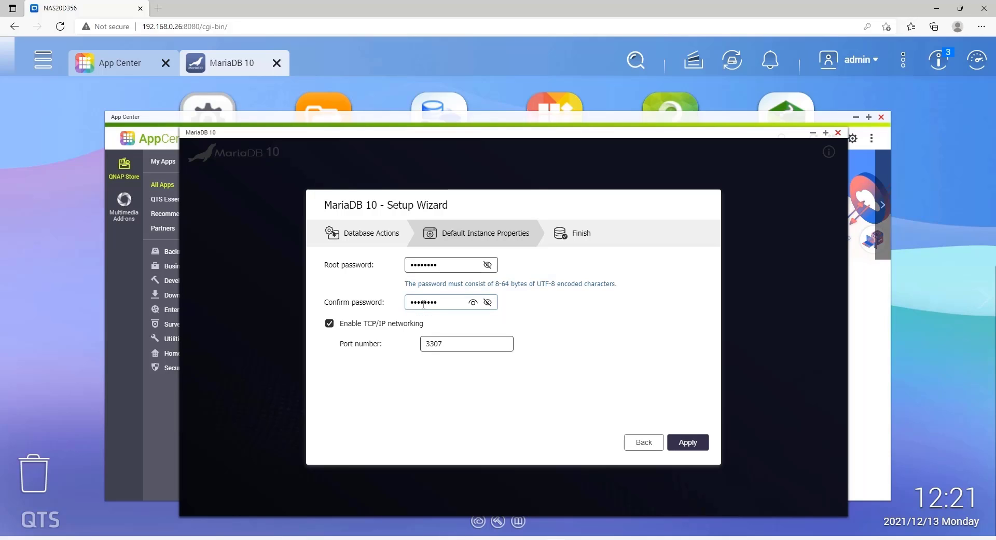
key("Tab")
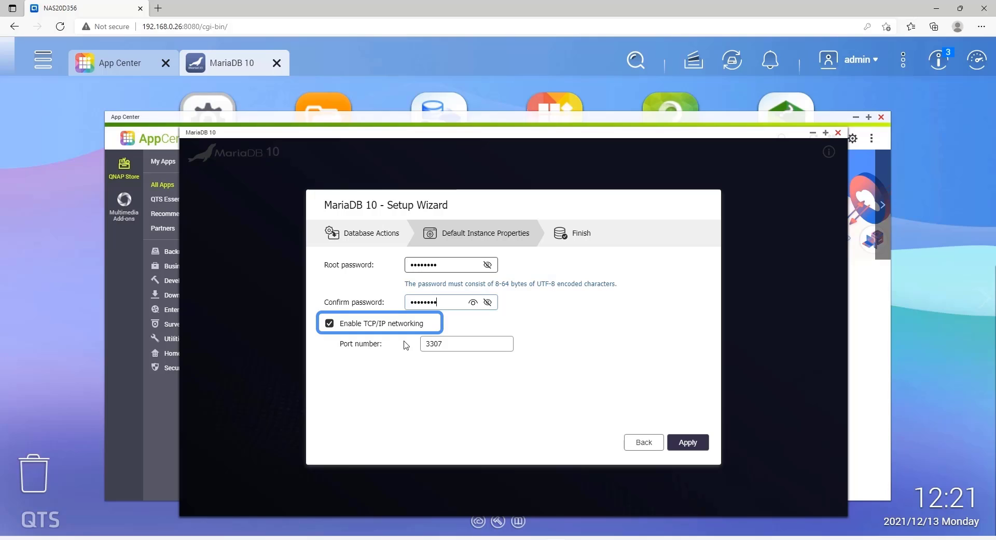
left_click(448, 345)
key("BackSpace")
type("6")
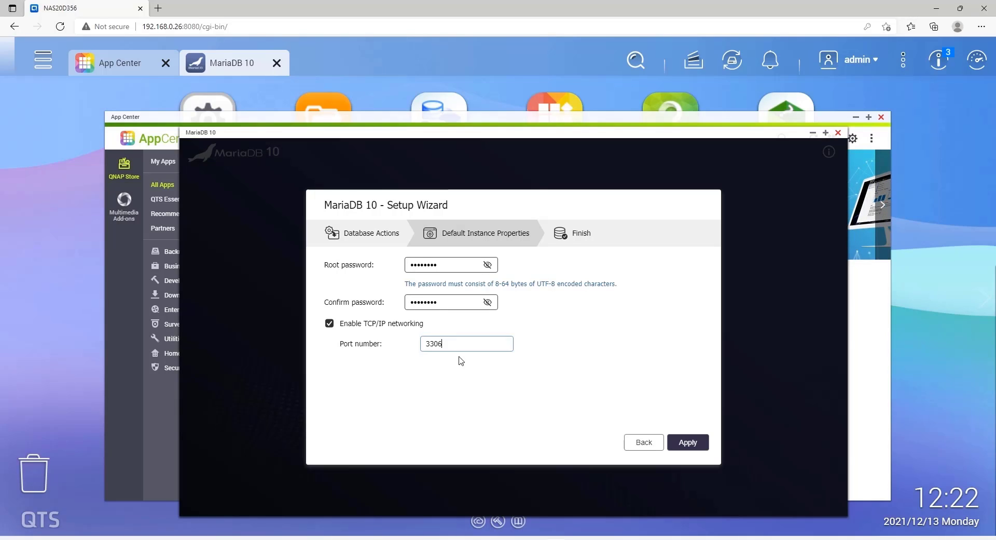
left_click(699, 445)
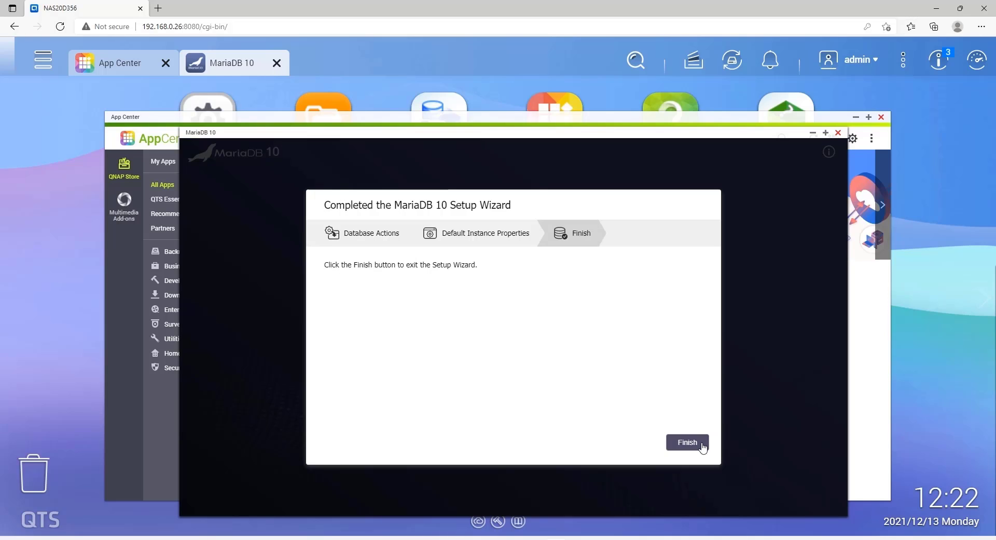
left_click(688, 442)
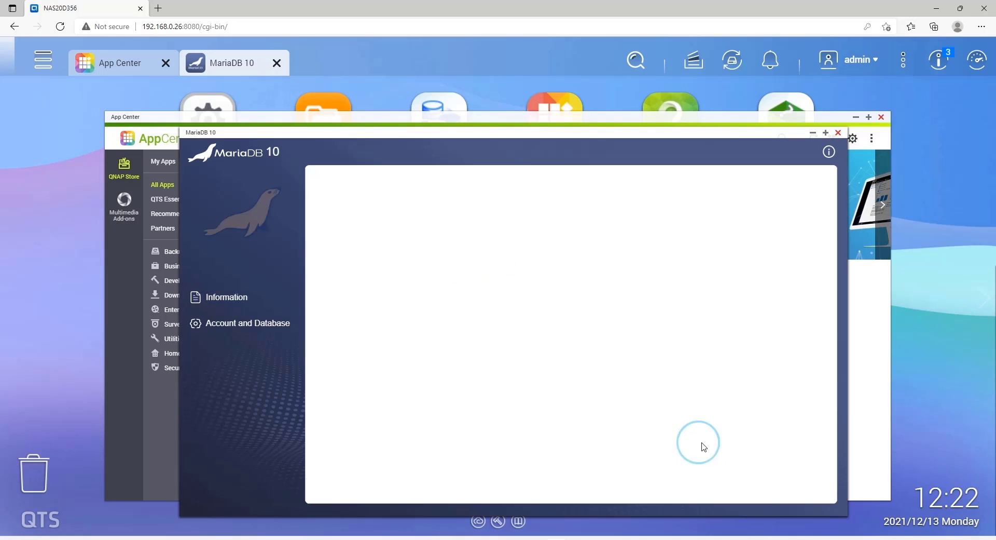
- Search the App Center for 'phpmyadmin', install phpMyAdmin 4.9.7.0 and open it
left_click(838, 132)
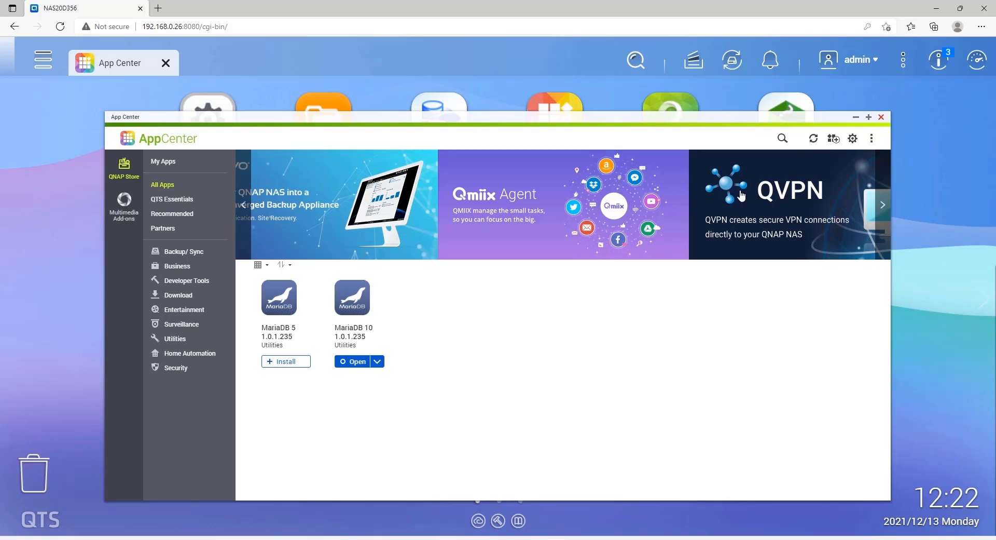
left_click(784, 139)
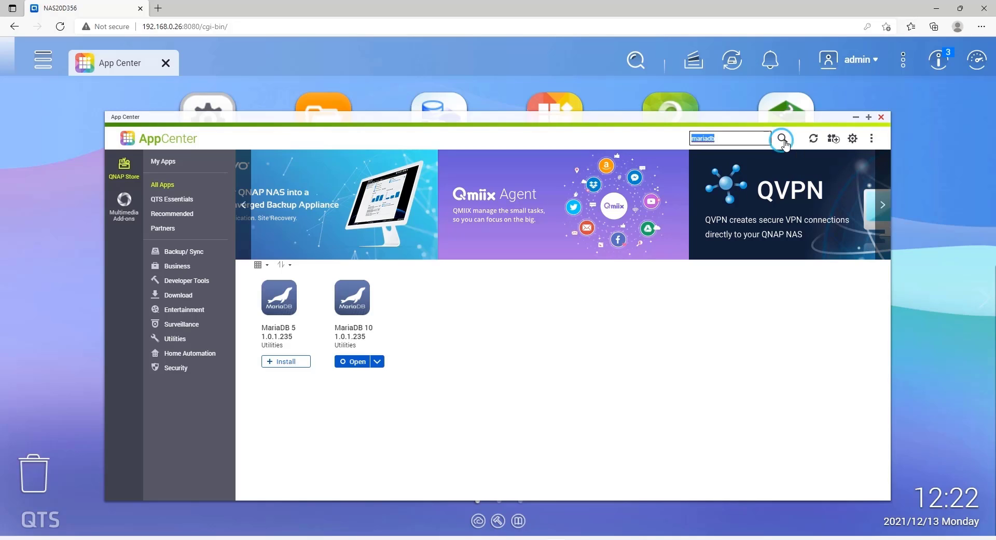
left_click(739, 137)
key("BackSpace")
key("BackSpace")
key("BackSpace")
key("BackSpace")
key("BackSpace")
key("BackSpace")
key("BackSpace")
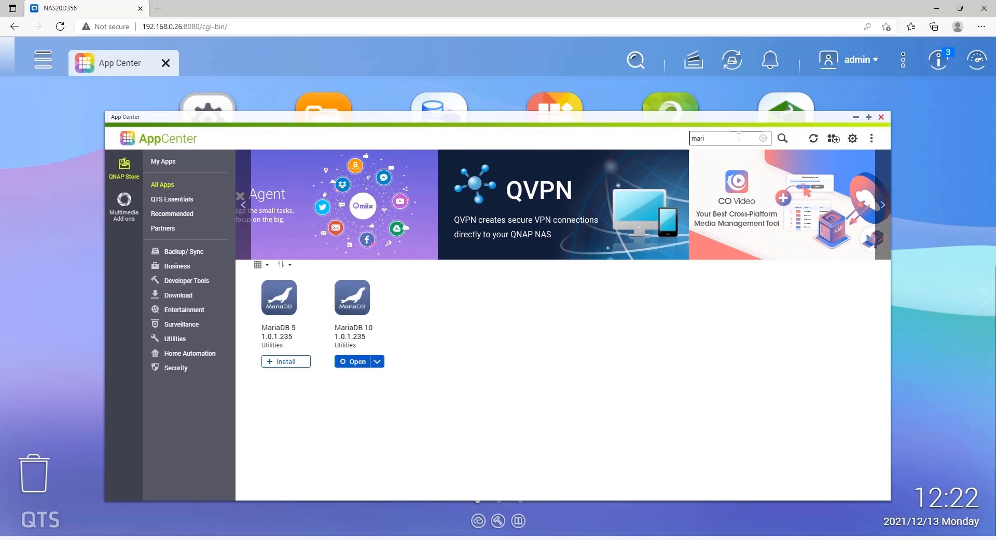
type("php")
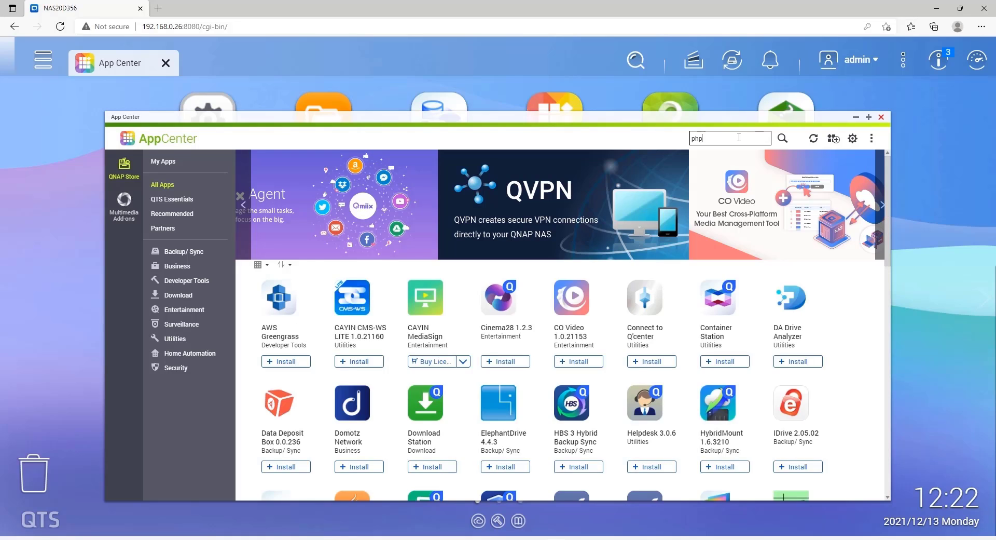
type("my")
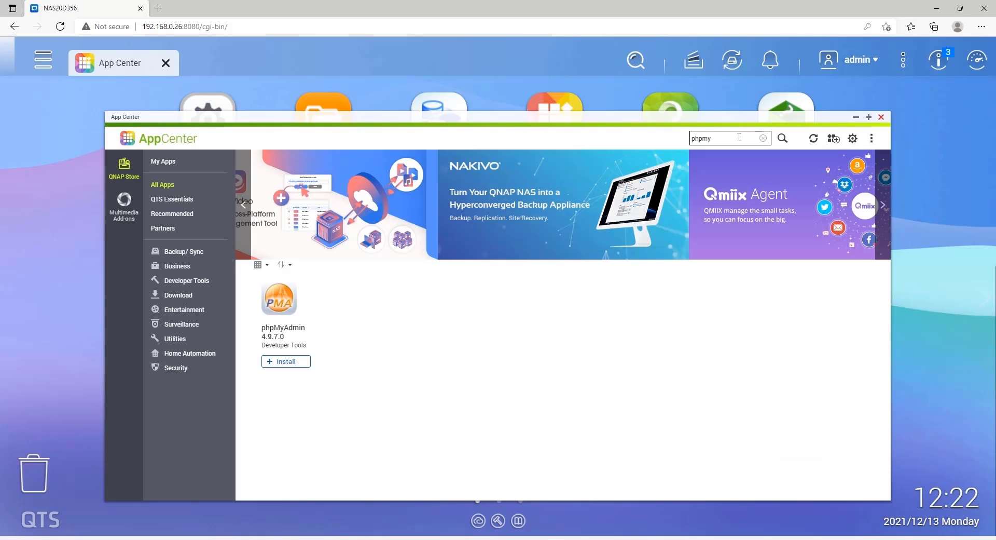
type("admin")
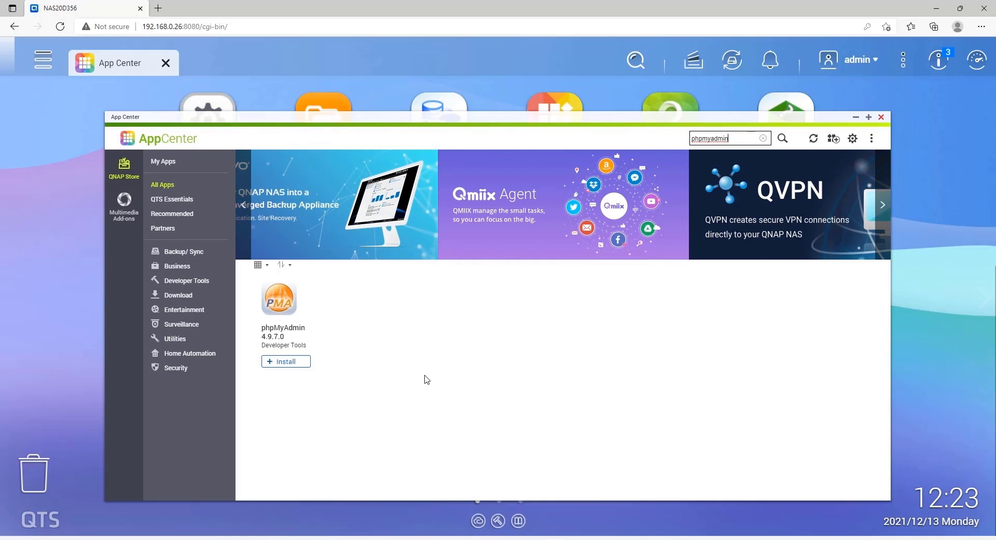
left_click(300, 363)
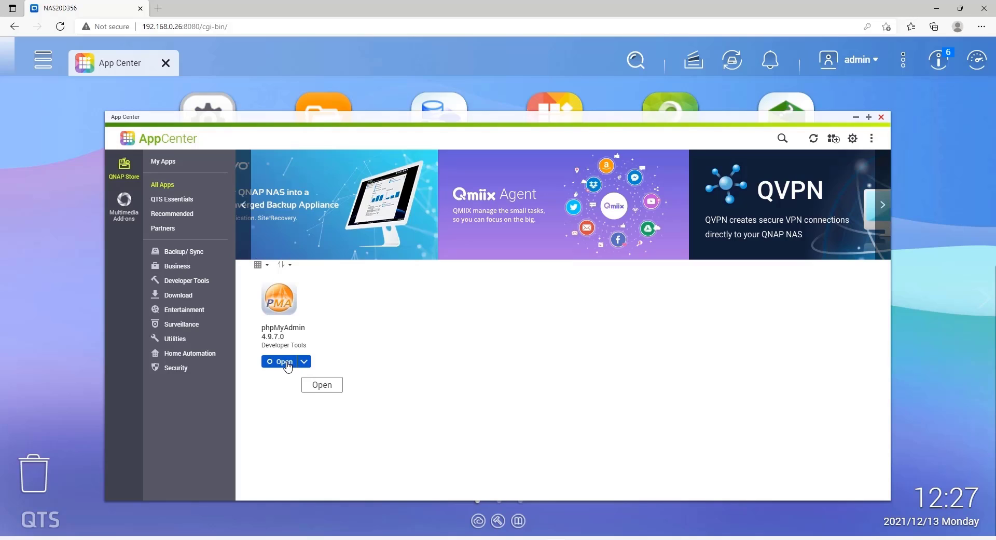
left_click(286, 364)
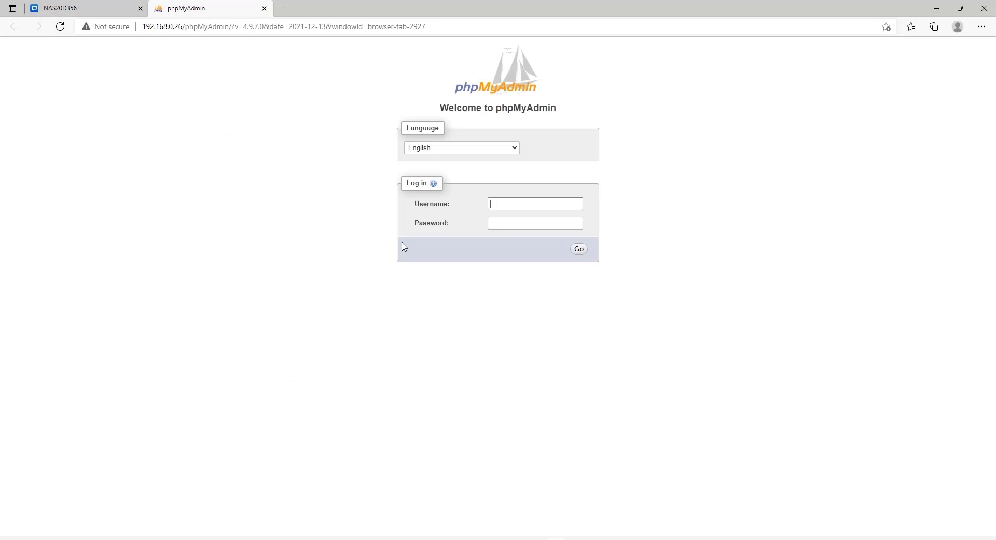
- Log in to phpMyAdmin as root with its password
left_click(506, 203)
type("root")
key("Tab")
type("********")
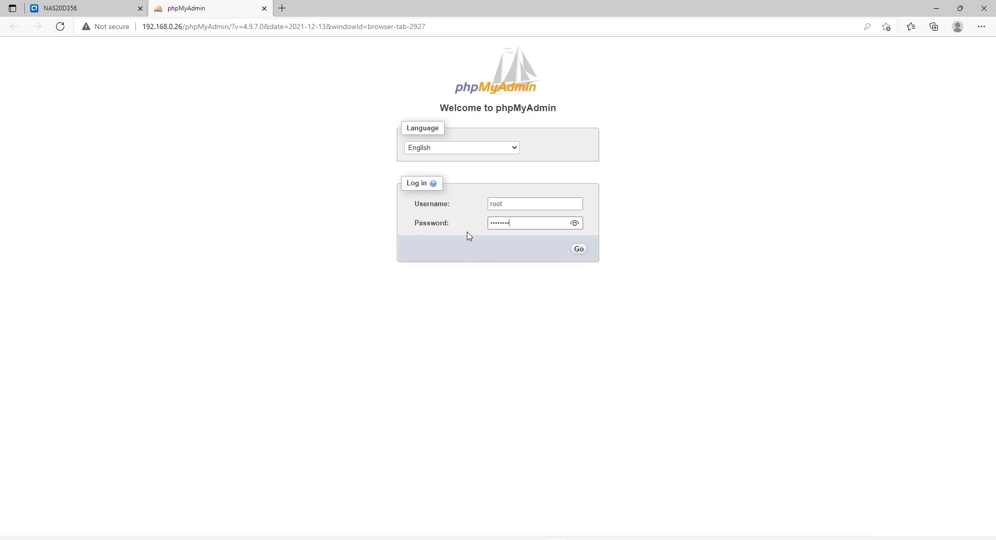
left_click(578, 251)
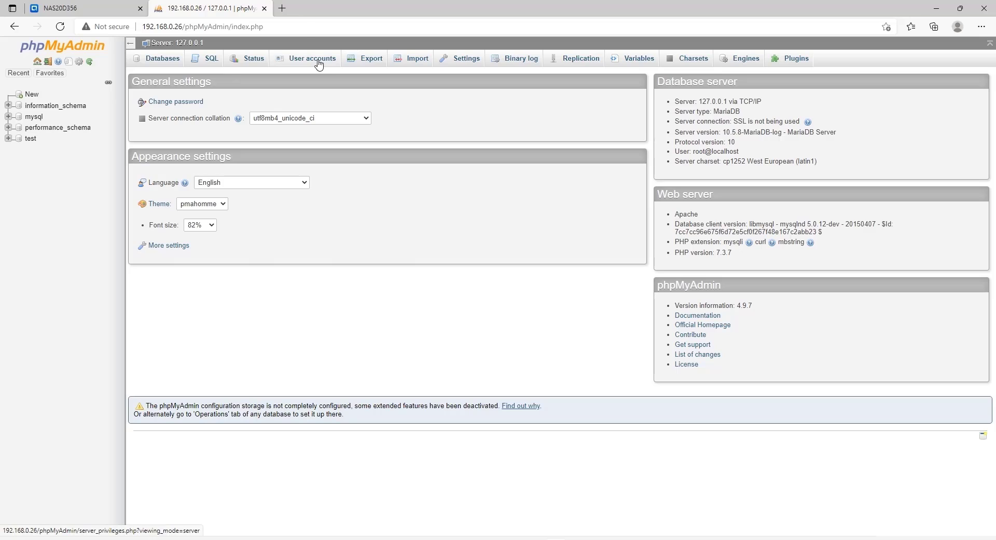
- Show the User accounts overview
left_click(318, 64)
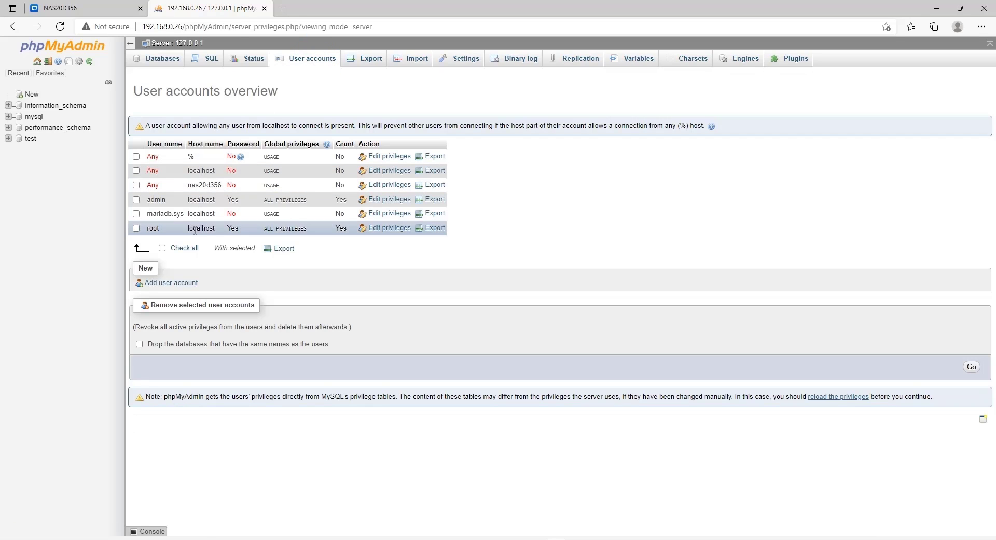
- Add a user account named paperoffice with a password and all global privileges checked
left_click(162, 282)
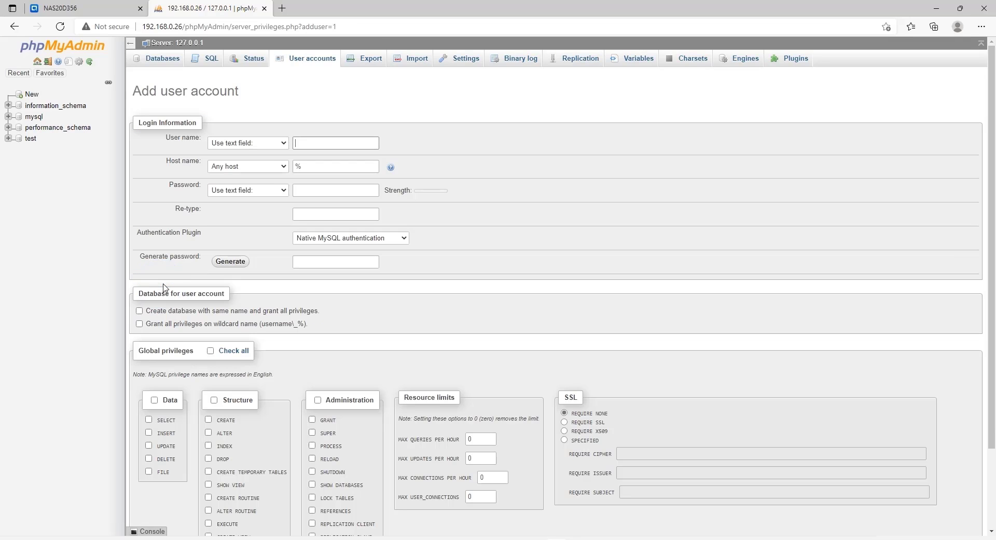
left_click(319, 141)
type("paperoffice")
left_click(316, 189)
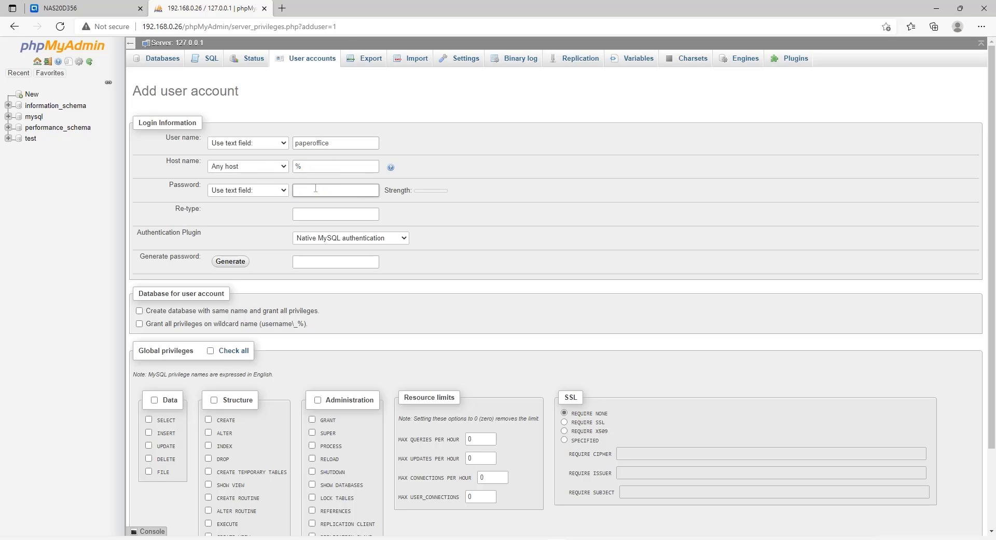
type("paperoffice")
key("Tab")
type("paperoffice")
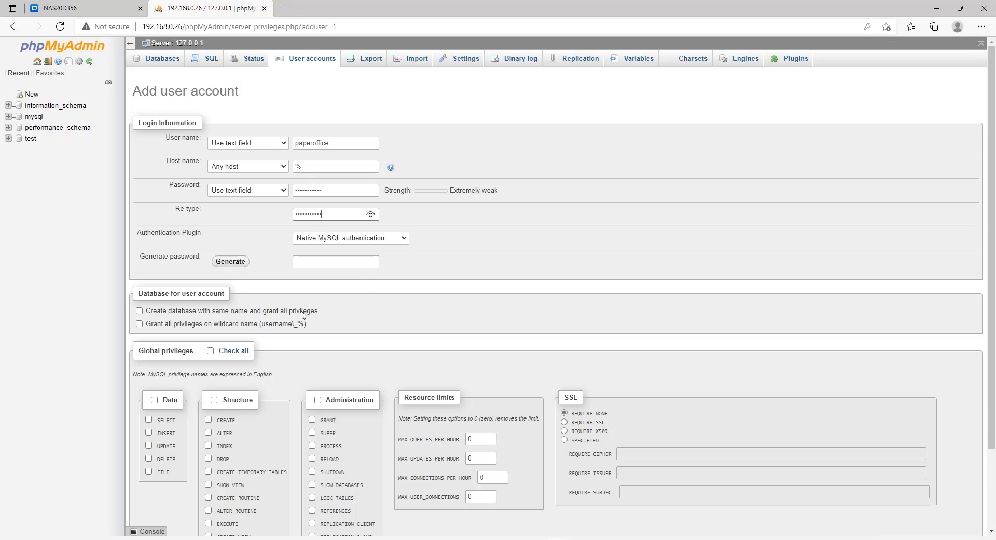
left_click(219, 350)
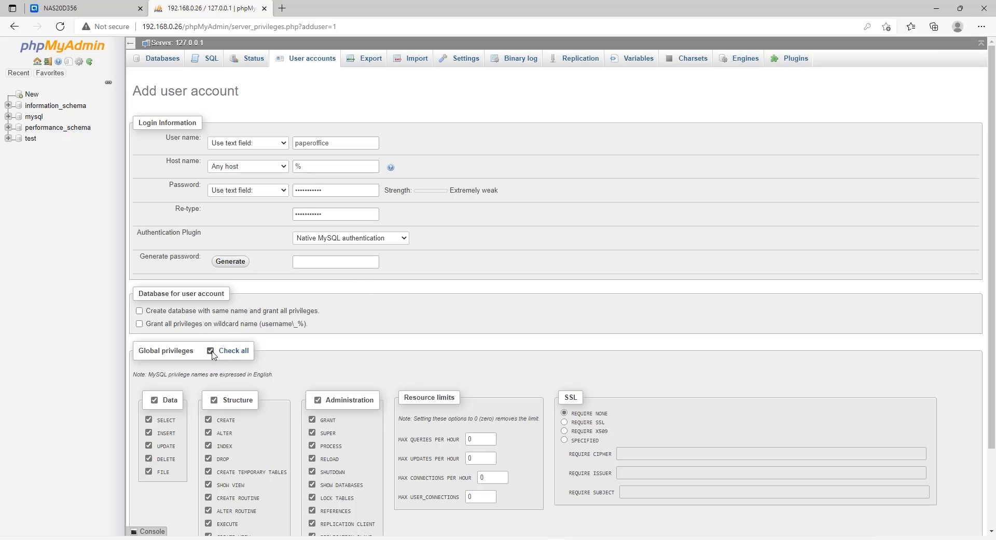
scroll(736, 425, "down", 2)
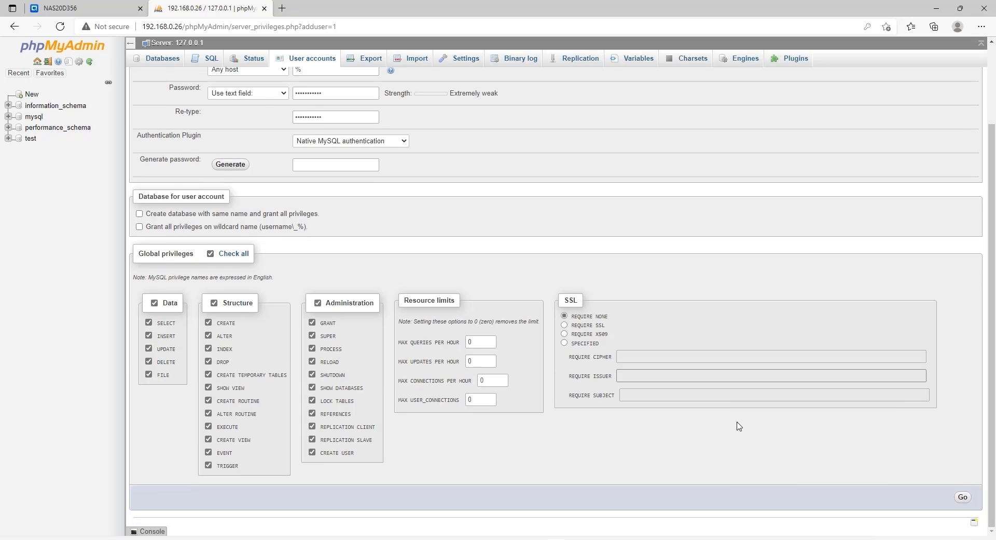
left_click(963, 497)
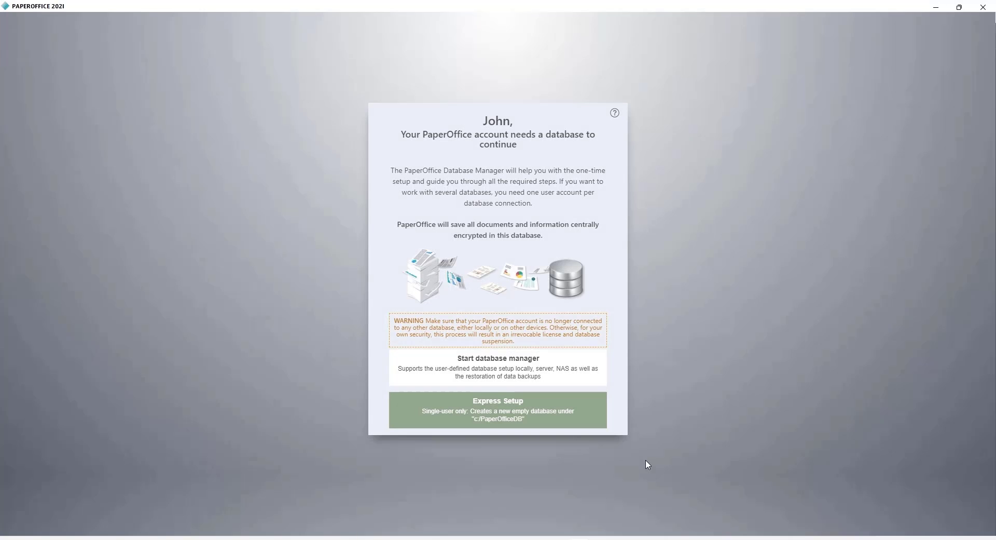
- Set PaperOffice to create a new database on the QNAP NAS at 192.168.0.26 and verify the connection
left_click(526, 368)
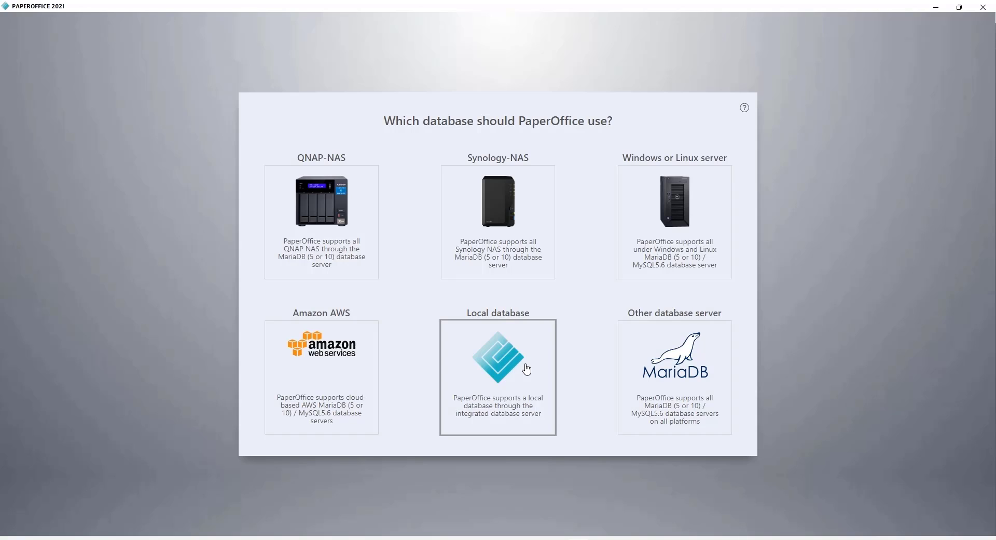
left_click(332, 223)
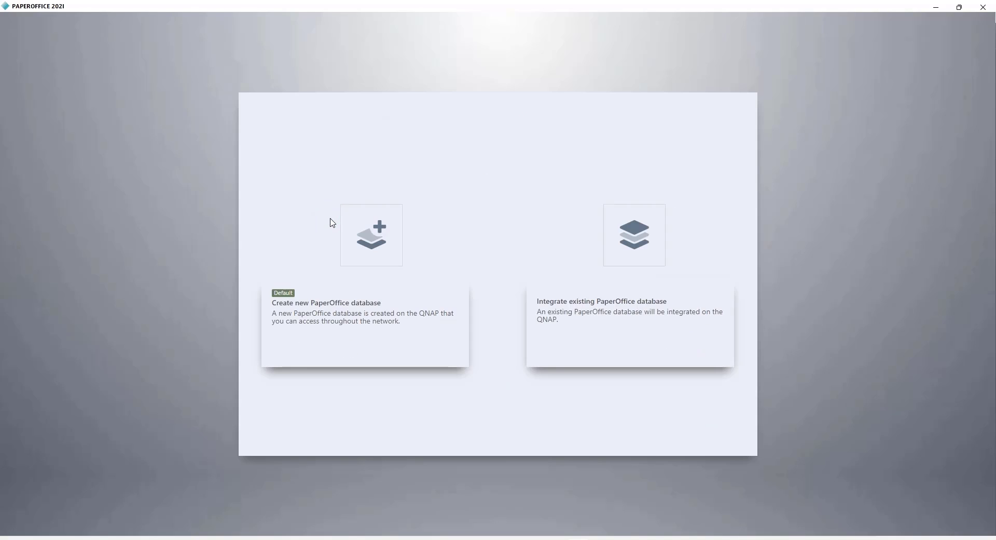
left_click(381, 259)
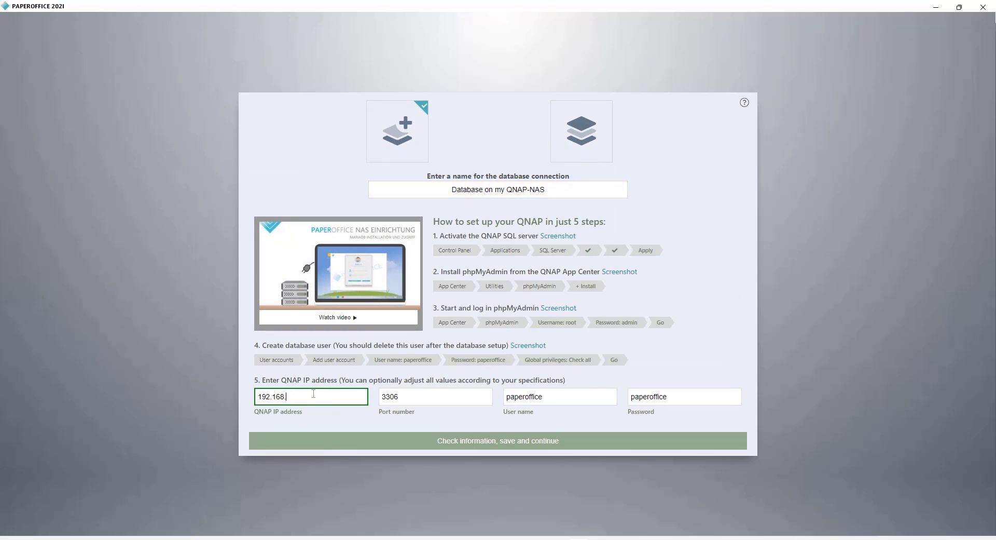
type("0.26")
left_click(691, 403)
left_click(571, 447)
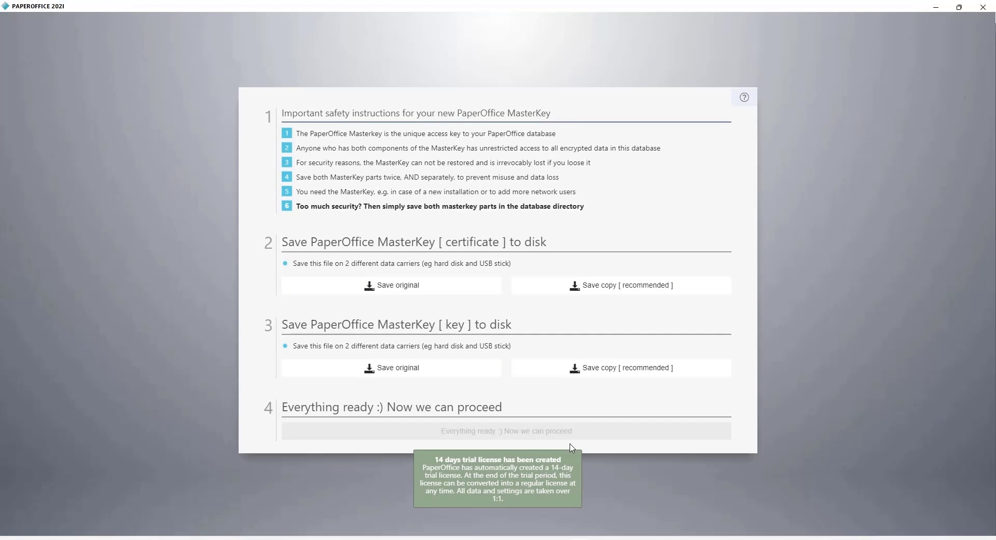
- Save the original MasterKey certificate and key, confirm everything is ready, and continue past the login dialog
left_click(446, 294)
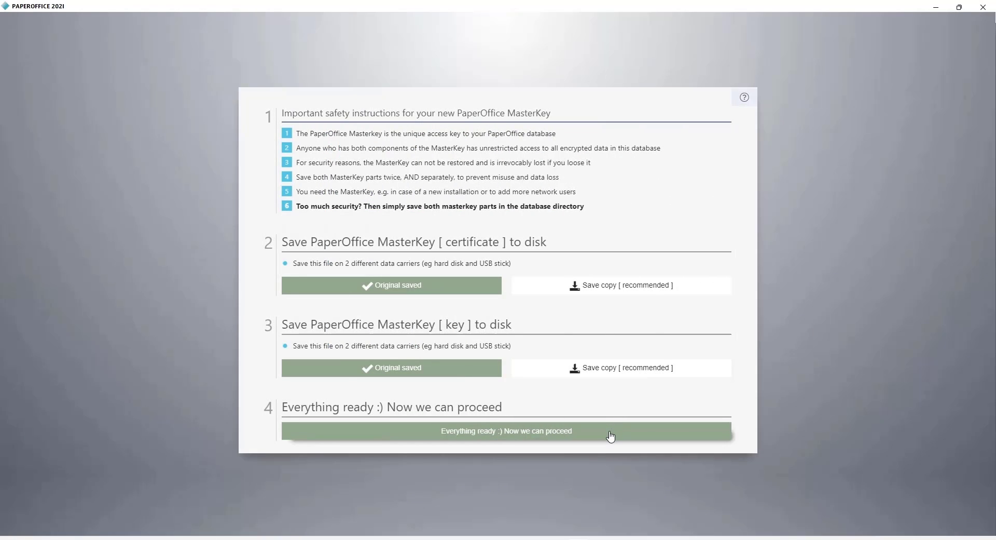
left_click(611, 436)
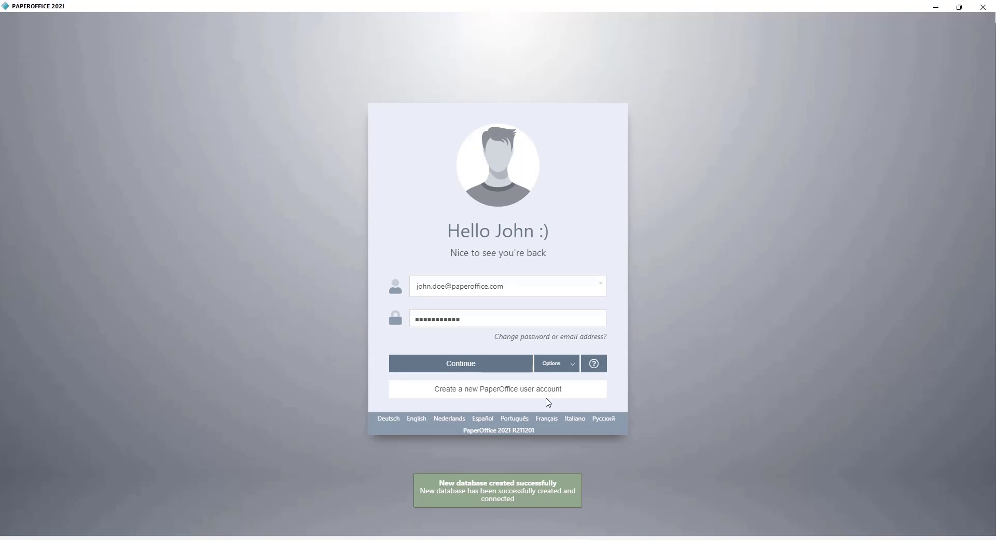
left_click(510, 367)
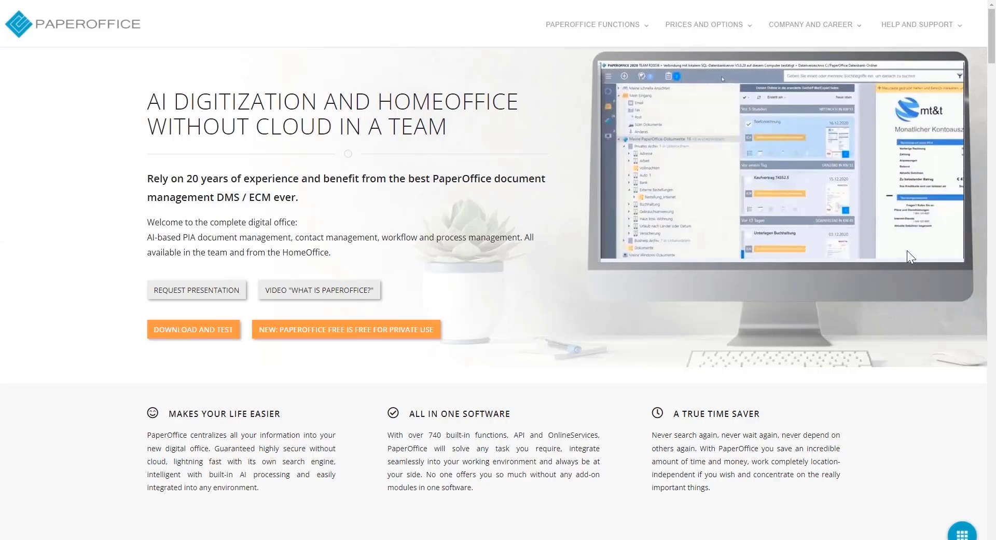
- Open the Request callback form under Contact Us and bring up the callback date calendar
left_click_drag(992, 58, 992, 505)
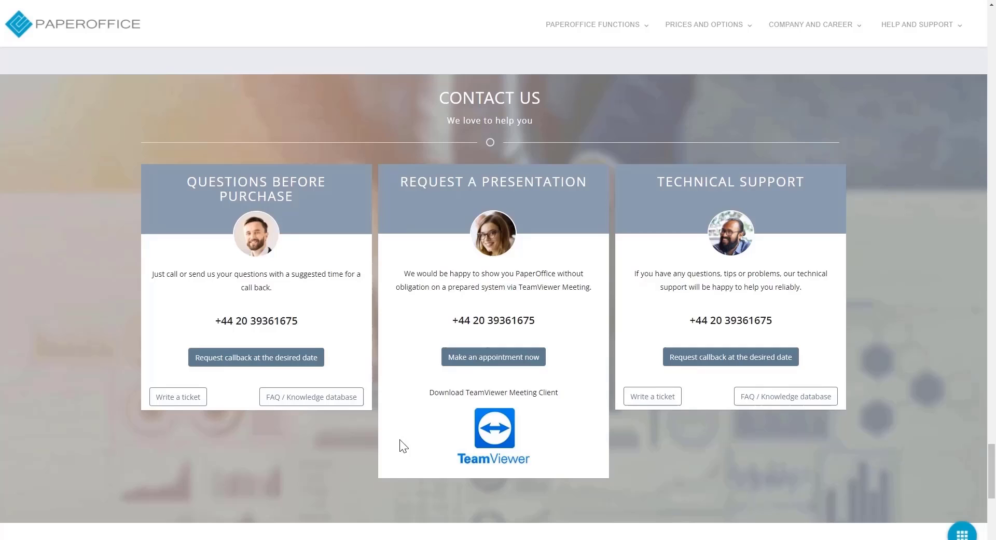
left_click(300, 357)
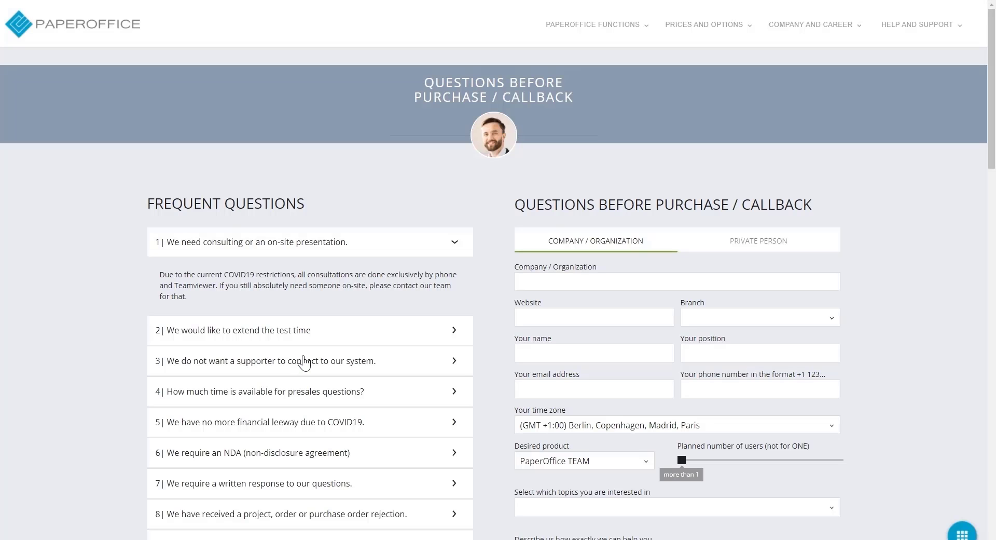
scroll(871, 306, "down", 7)
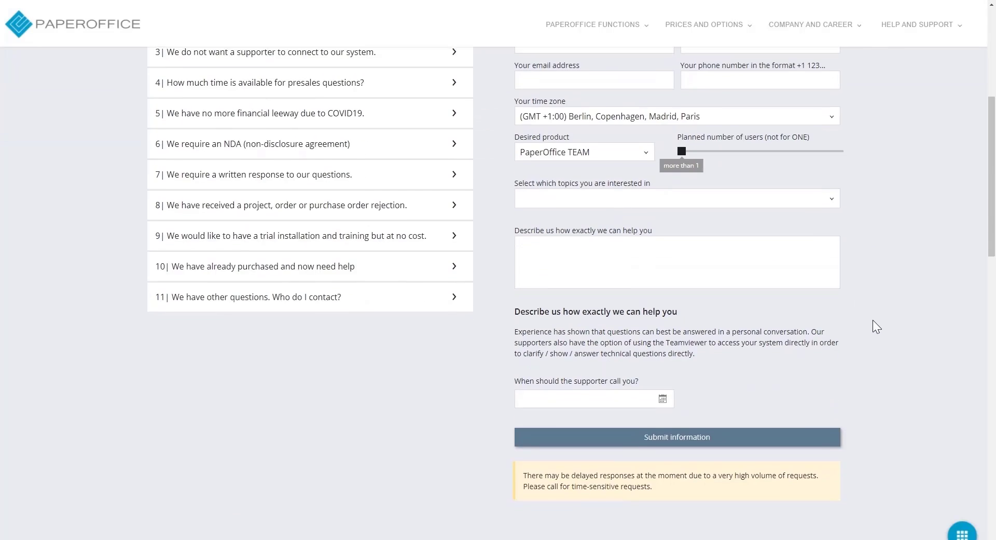
left_click(605, 344)
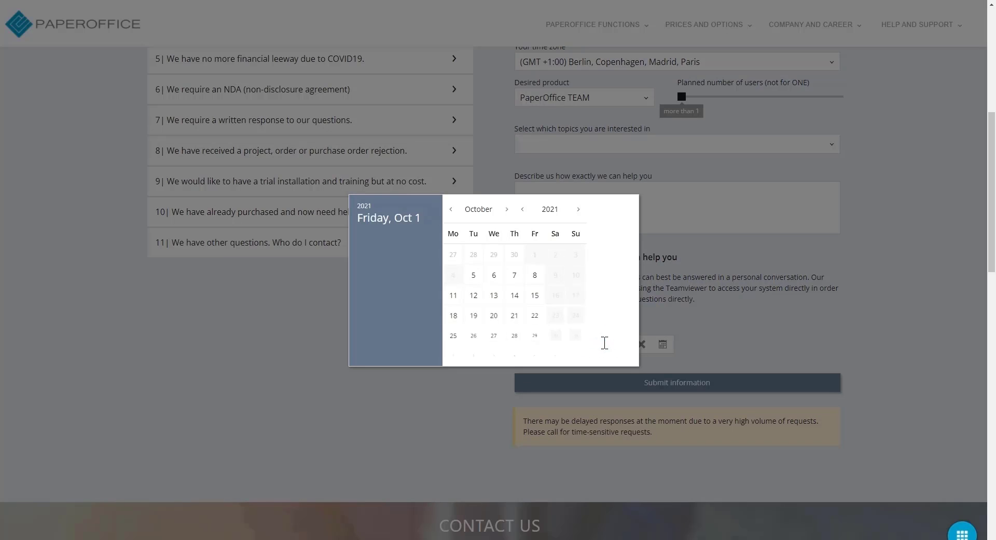